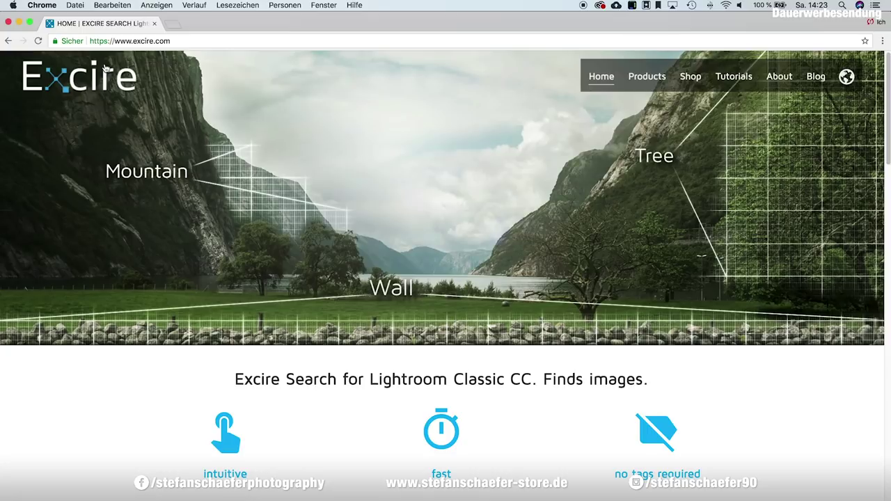
# Step: Scroll the Excire shop page showing Trial version, Excire Search, Excire Search Pro and Upgrade
pyautogui.scroll(-2, 209, 209)
pyautogui.scroll(2, 209, 209)
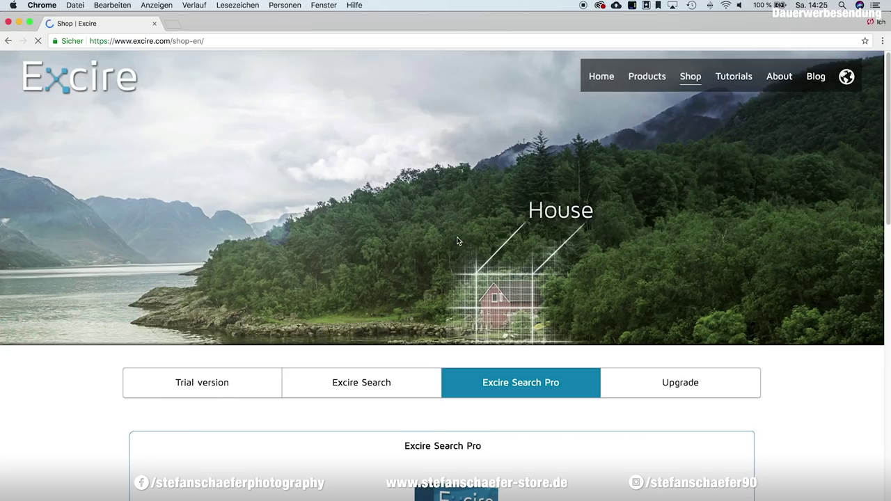
# Step: Review the Excire Trial version offer and its download options
pyautogui.scroll(-4, 392, 267)
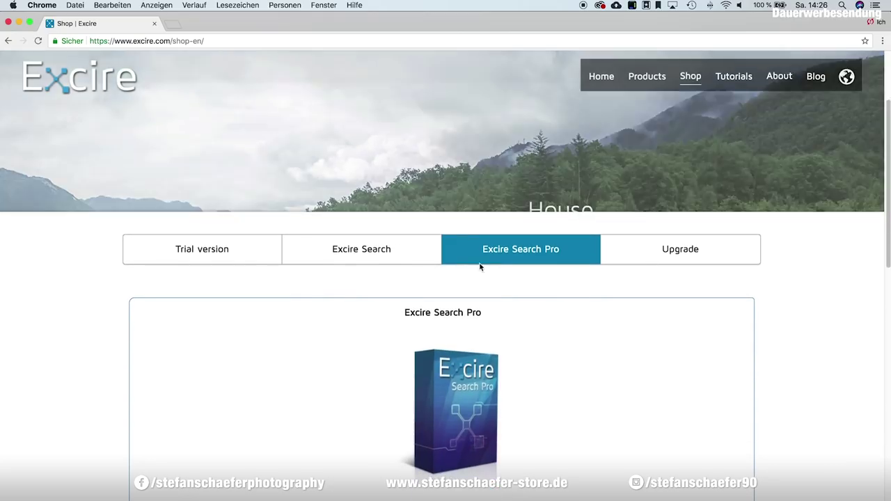
pyautogui.click(197, 257)
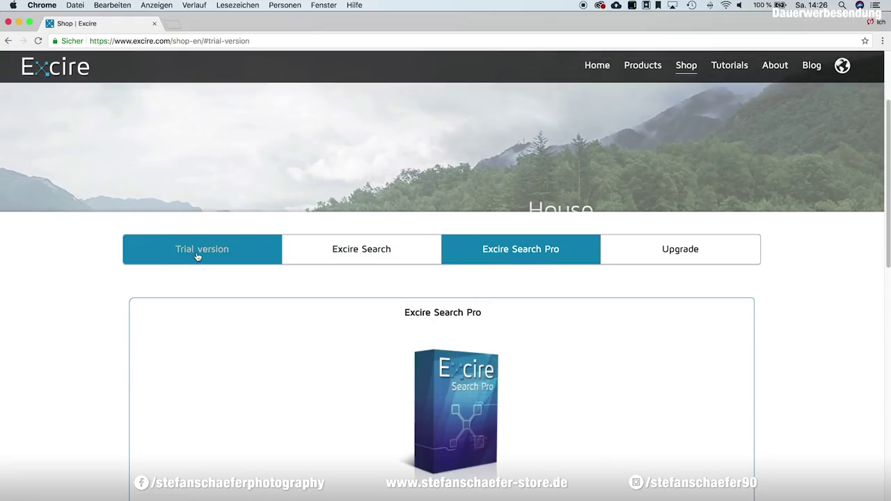
pyautogui.scroll(-5, 272, 282)
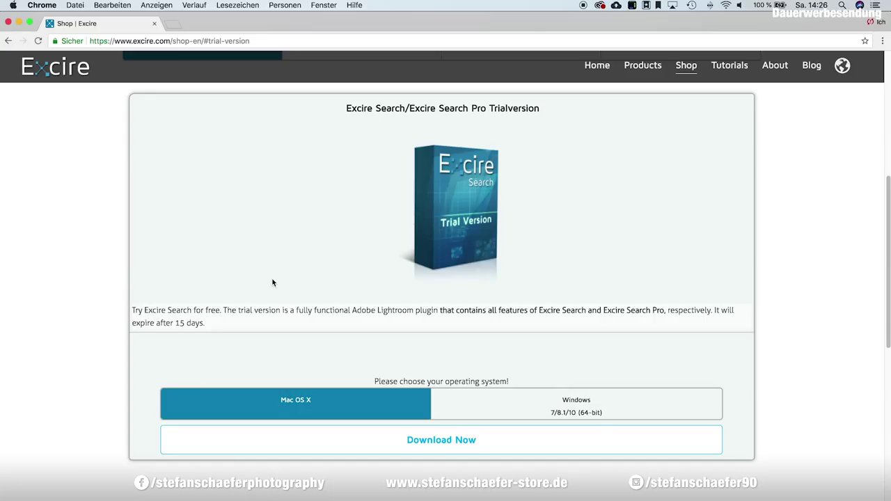
pyautogui.scroll(8, 274, 279)
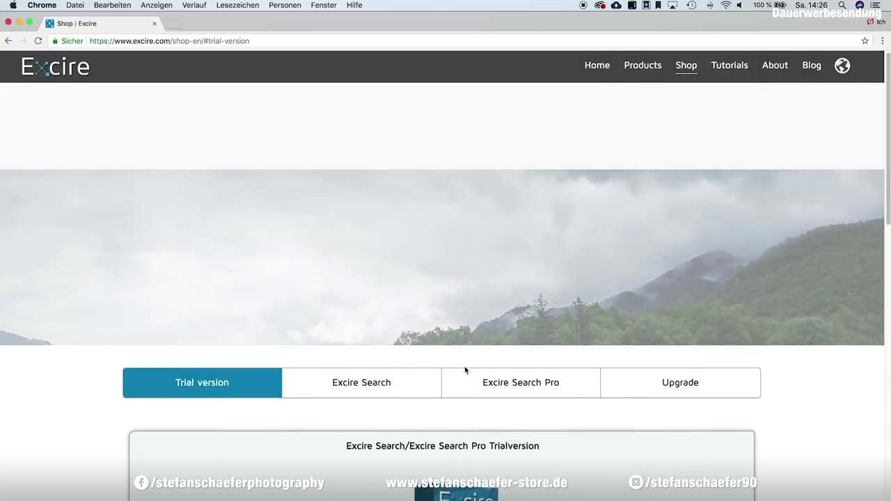
# Step: Compare the Excire Search and Excire Search Pro product offers
pyautogui.click(363, 387)
pyautogui.click(494, 389)
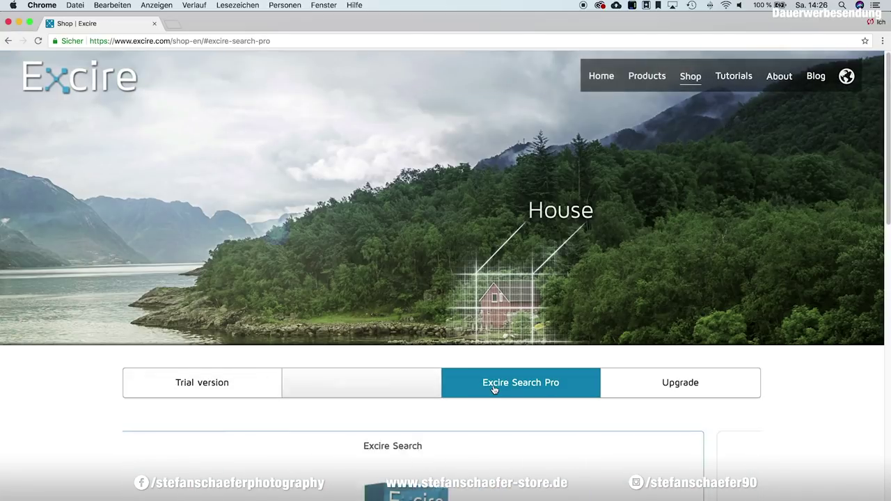
pyautogui.scroll(-6, 493, 384)
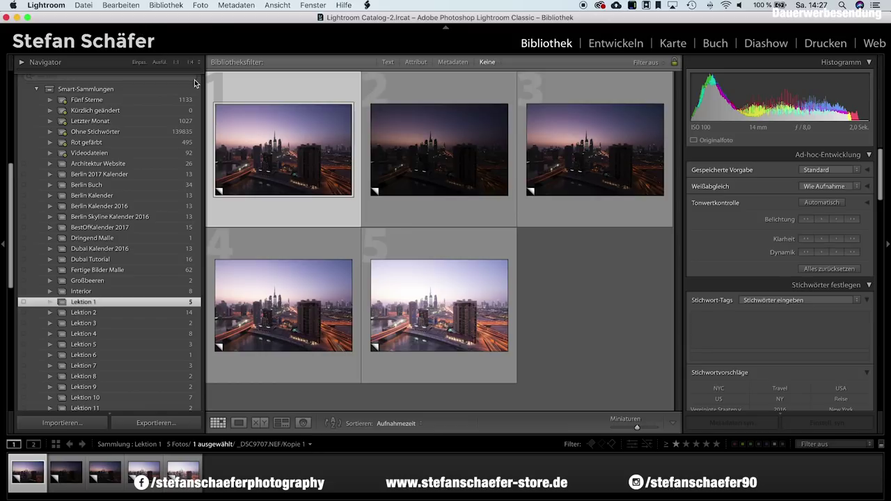
# Step: Show the Excire Search commands under Bibliothek > Zusatzmoduloptionen, after dismissing the menu once
pyautogui.click(177, 4)
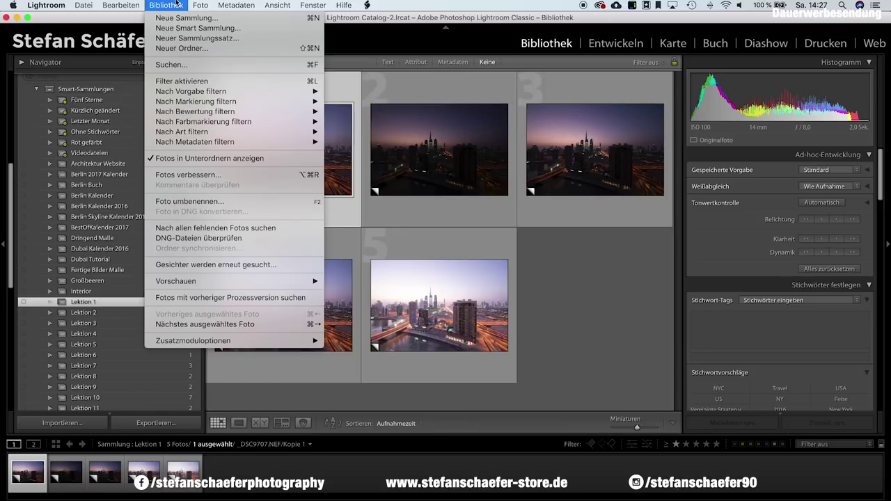
pyautogui.moveTo(230, 341)
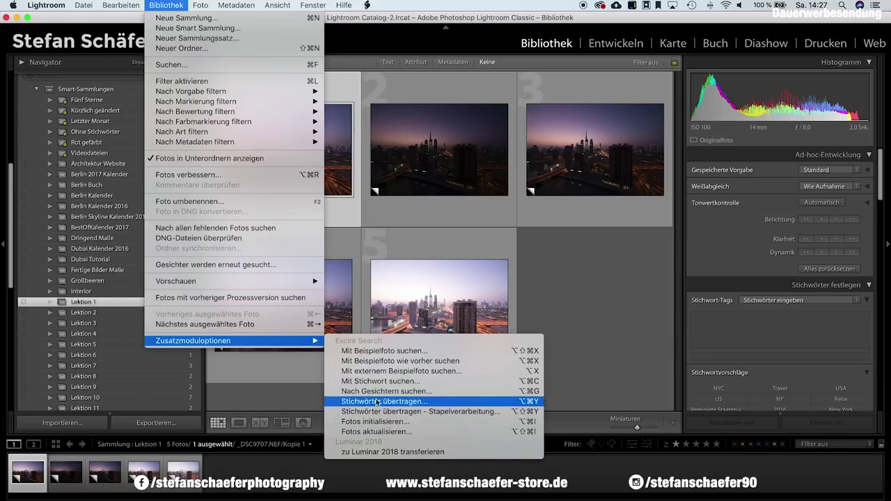
pyautogui.click(166, 5)
pyautogui.scroll(10, 92, 171)
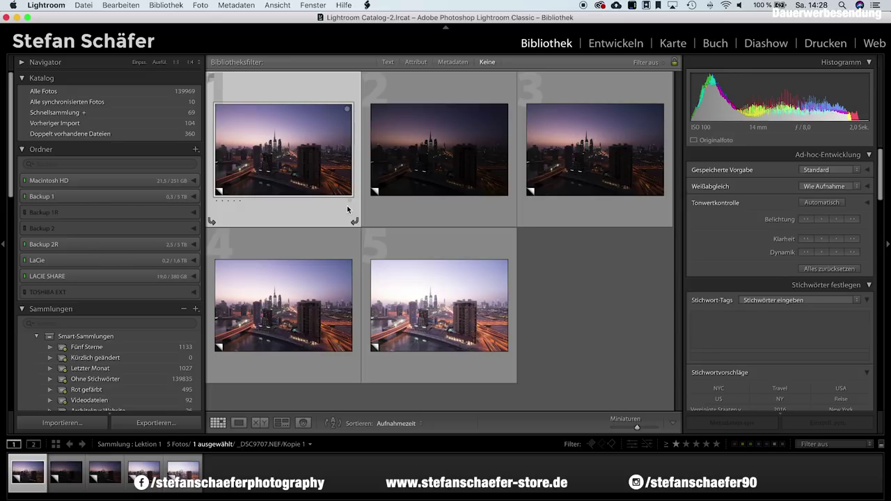
pyautogui.moveTo(283, 160)
pyautogui.scroll(-10, 139, 279)
pyautogui.click(166, 5)
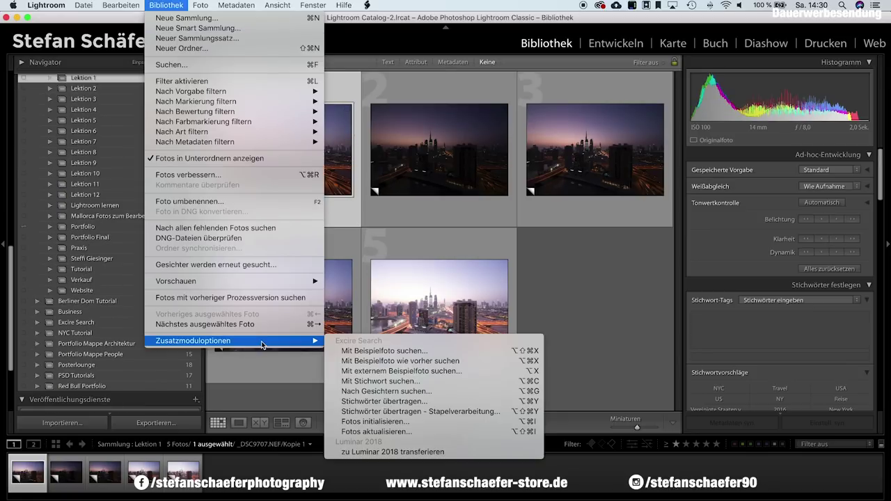
pyautogui.moveTo(193, 340)
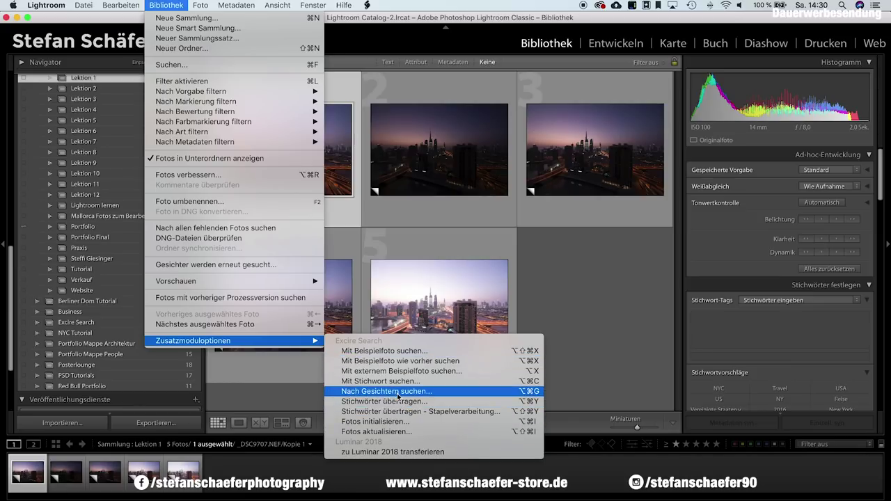
# Step: Run an Excire keyword search for Bildinhalt > Textur > Gras (Textur), returning 13 grass photos
pyautogui.click(388, 382)
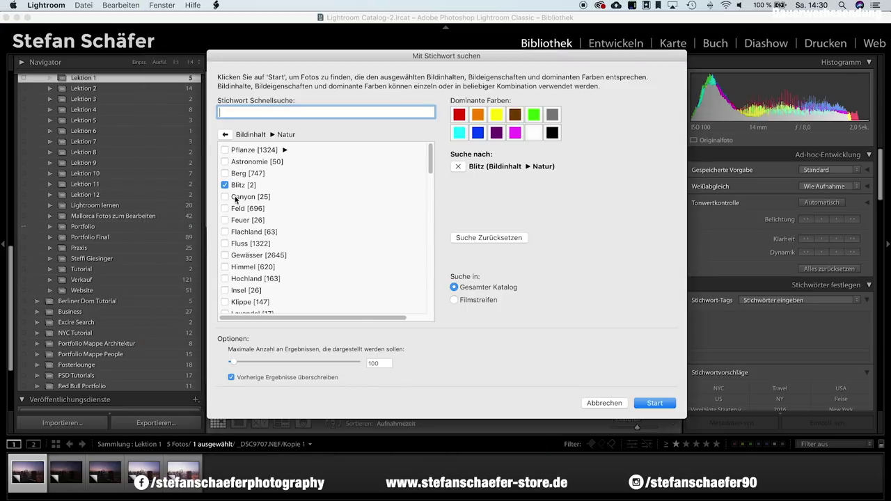
pyautogui.click(227, 135)
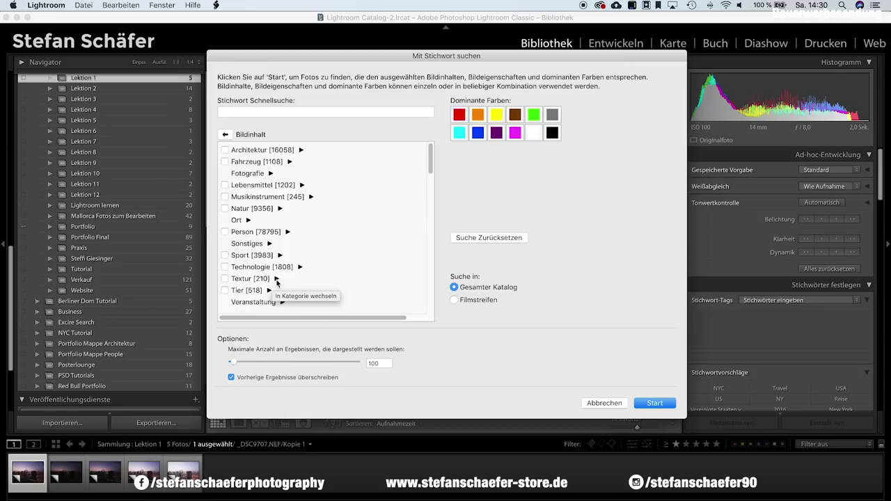
pyautogui.click(277, 278)
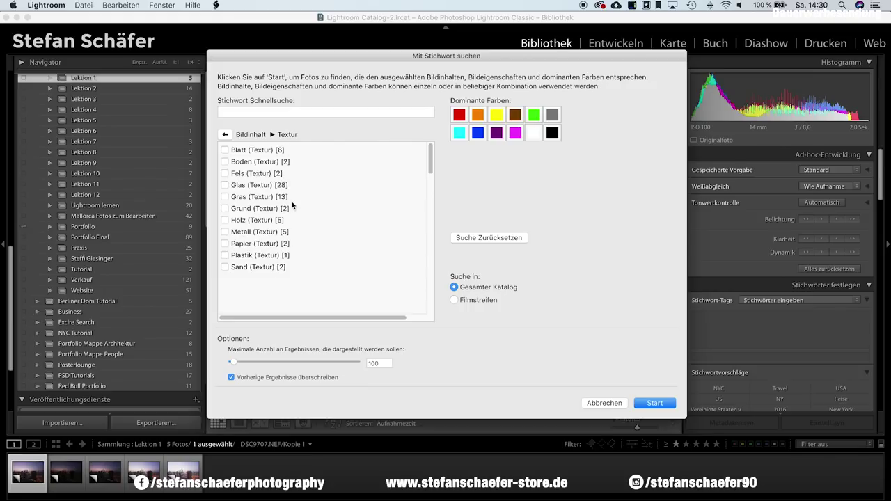
pyautogui.click(225, 197)
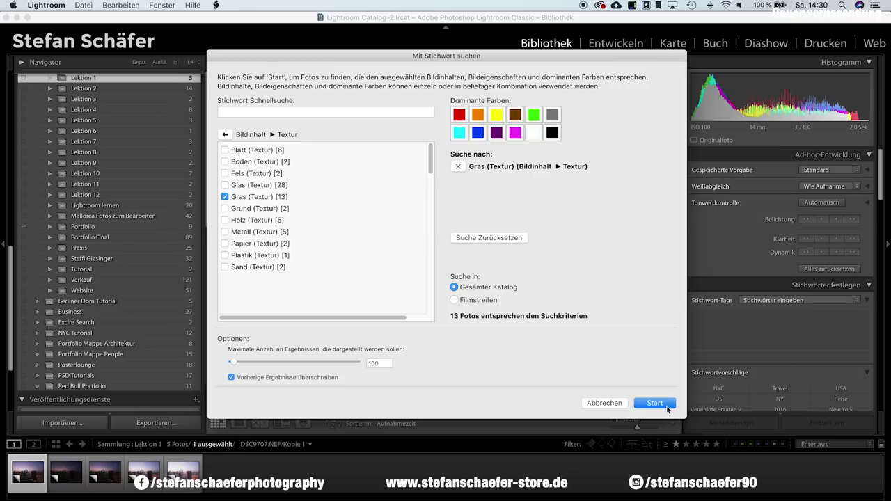
pyautogui.click(658, 404)
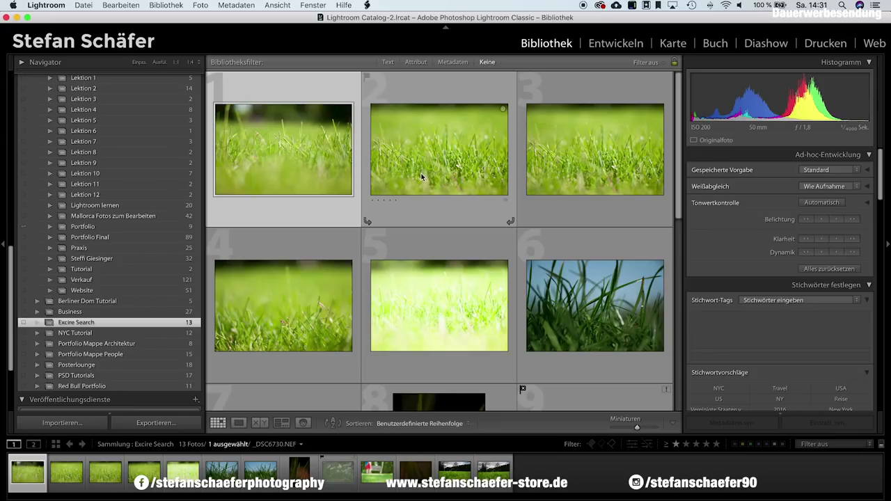
# Step: Open the second grass result, _DSC6728.NEF, in Loupe view and list the Excire commands
pyautogui.scroll(-5, 425, 201)
pyautogui.scroll(-3, 425, 201)
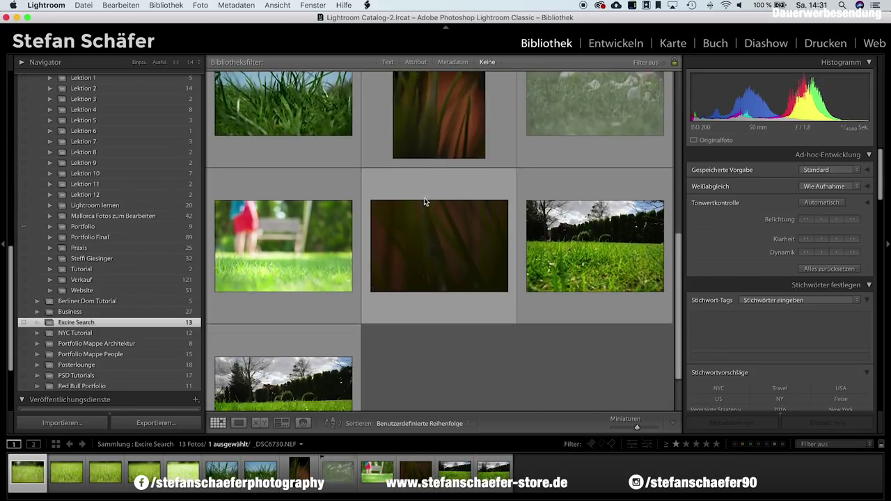
pyautogui.scroll(6, 424, 198)
pyautogui.scroll(2, 424, 198)
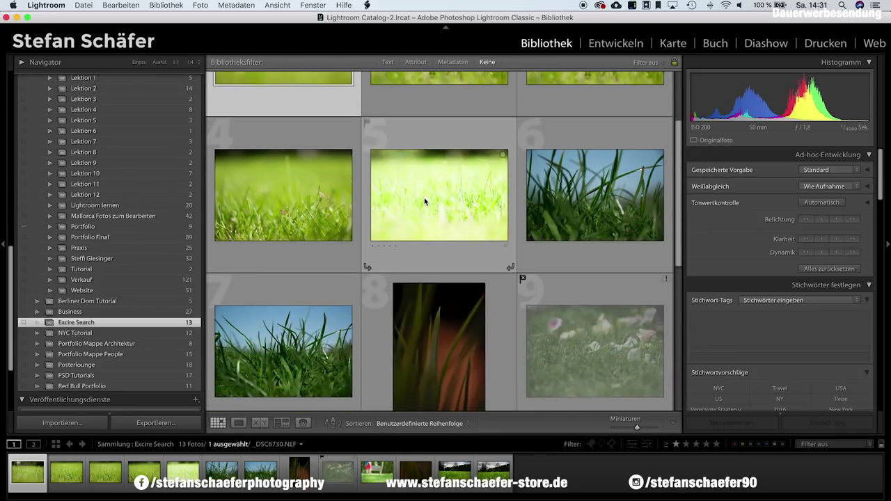
pyautogui.scroll(3, 424, 198)
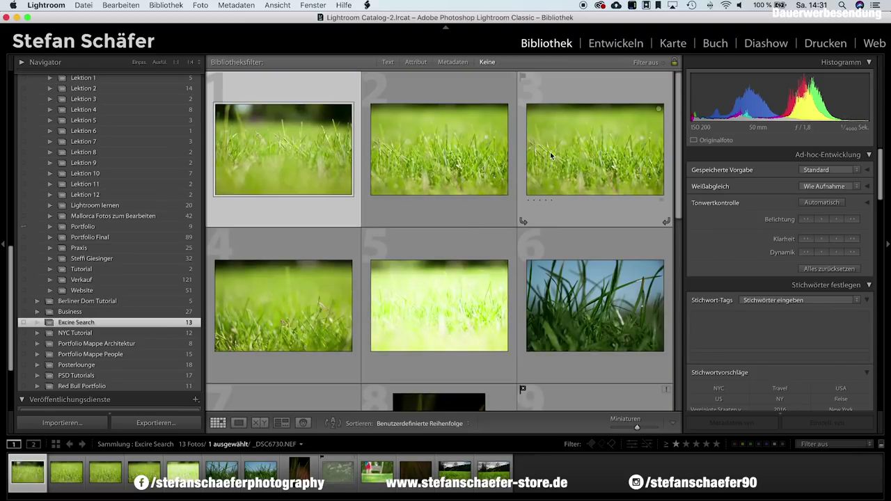
pyautogui.doubleClick(454, 158)
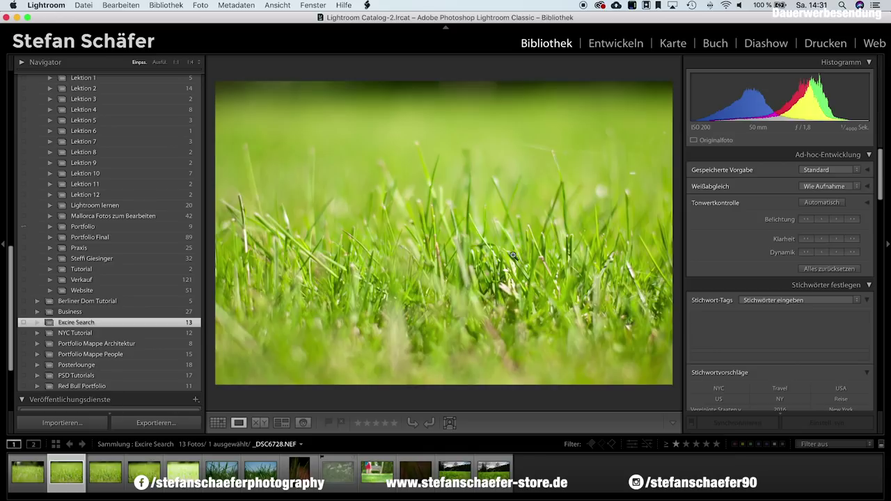
pyautogui.click(175, 4)
pyautogui.moveTo(229, 340)
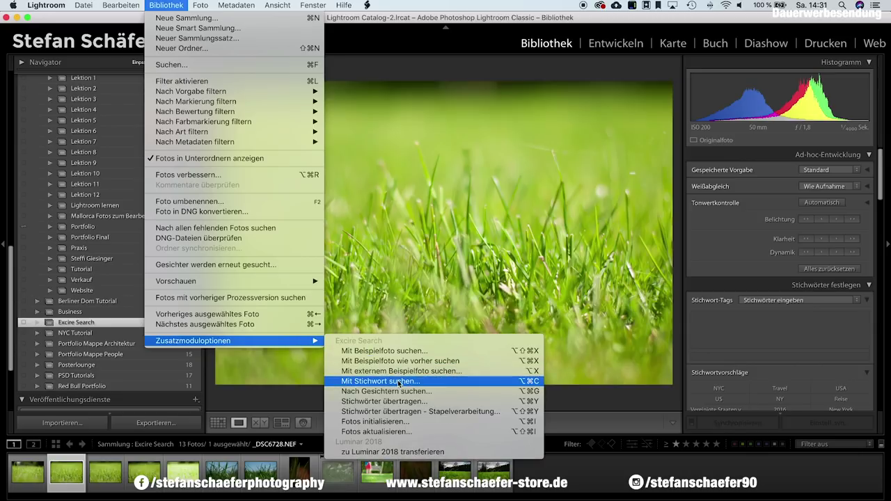
# Step: Replace the Gras (Textur) criterion with cyan dominant colour and search, capped at 100 results
pyautogui.click(400, 382)
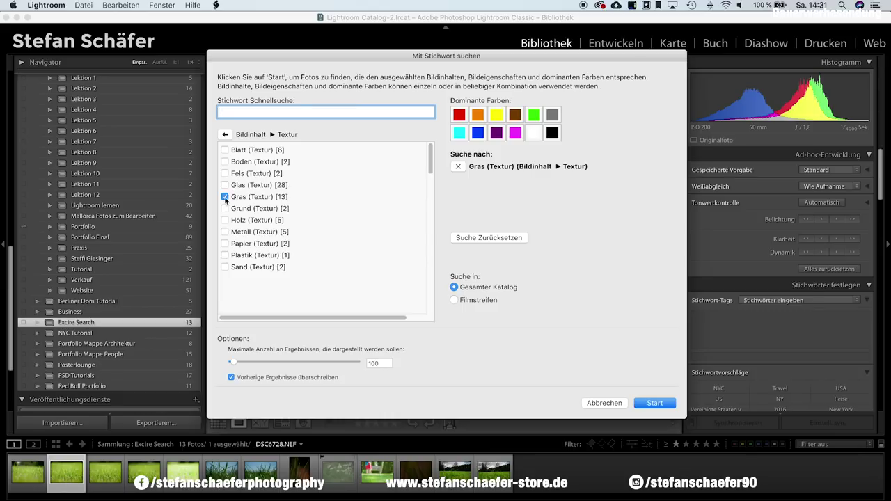
pyautogui.click(454, 166)
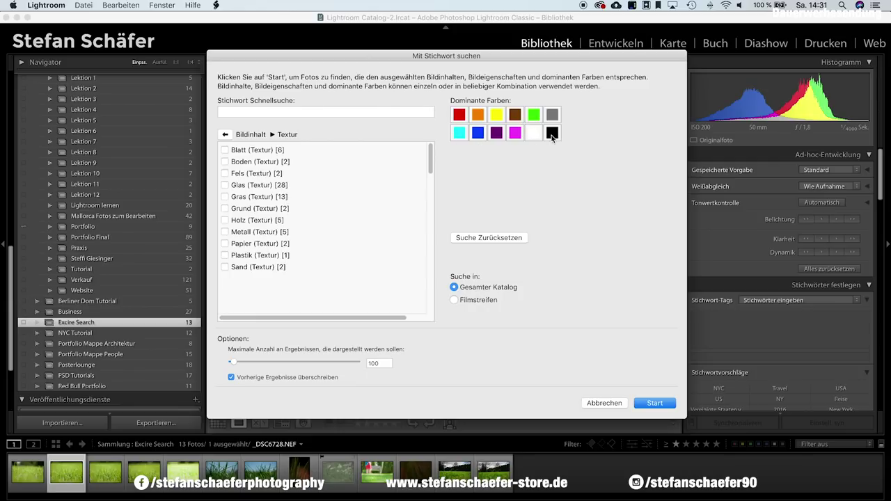
pyautogui.click(460, 134)
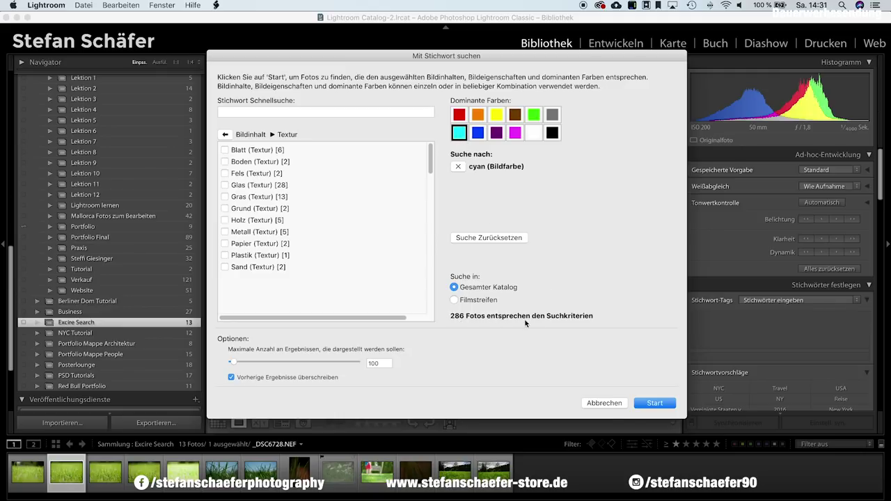
pyautogui.click(657, 403)
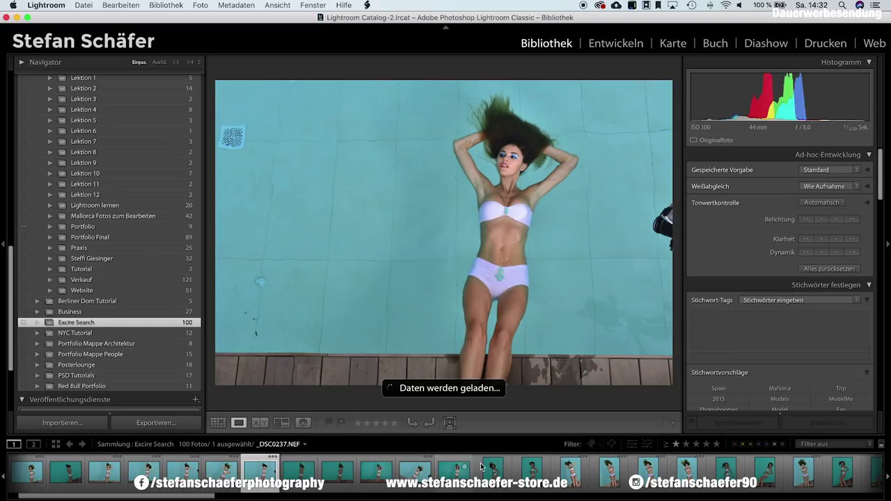
# Step: Browse the cyan pool results in the filmstrip, viewing two of them large
pyautogui.scroll(-3, 488, 473)
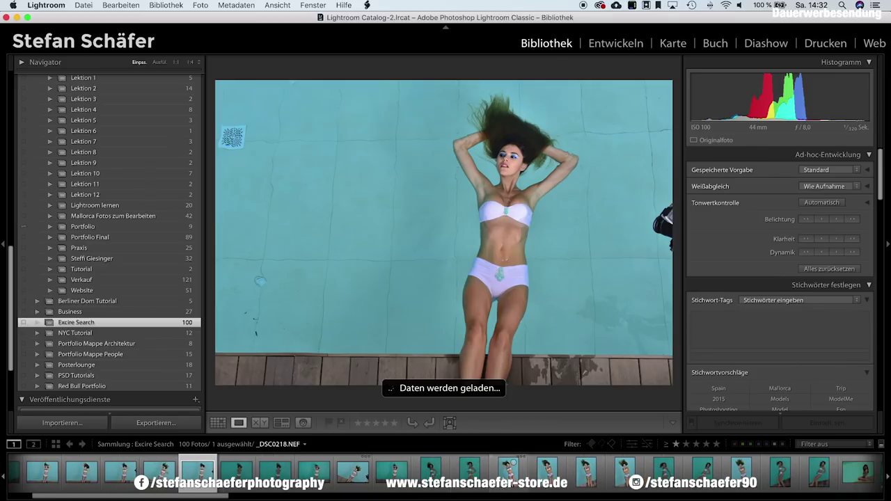
pyautogui.click(509, 474)
pyautogui.scroll(-5, 508, 473)
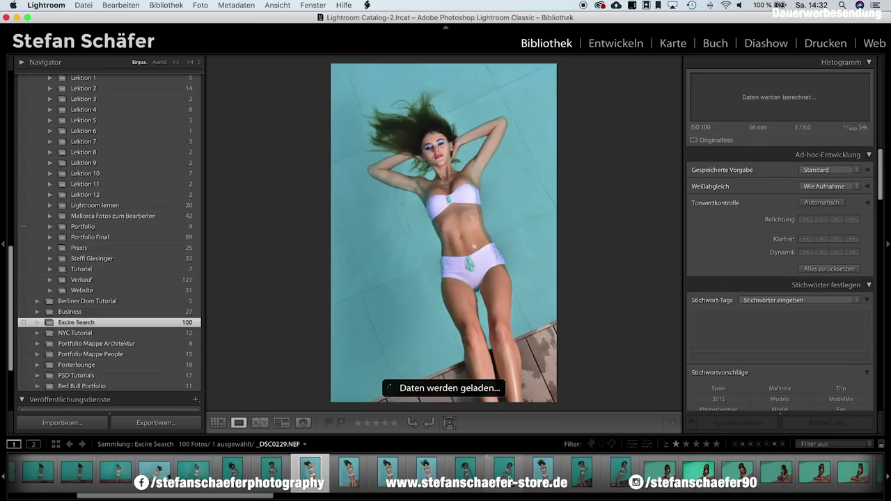
pyautogui.scroll(-3, 590, 477)
pyautogui.scroll(-3, 591, 477)
pyautogui.scroll(-3, 591, 477)
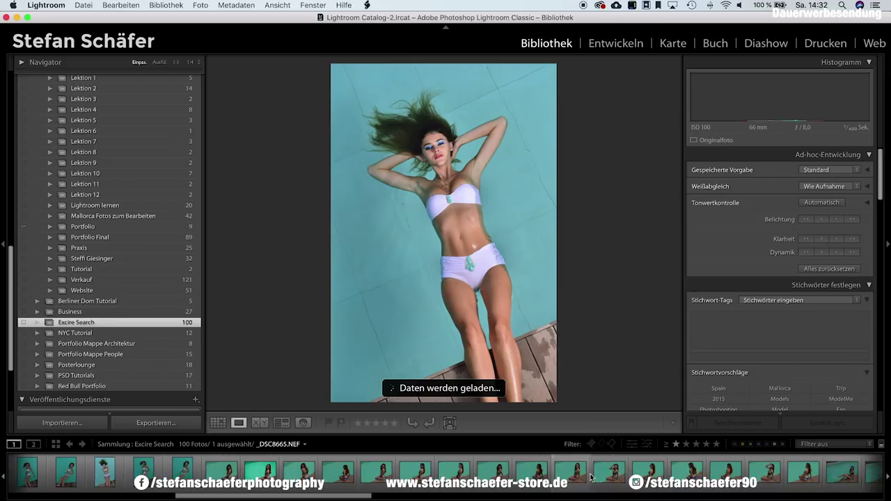
pyautogui.scroll(-3, 590, 477)
pyautogui.scroll(-3, 591, 477)
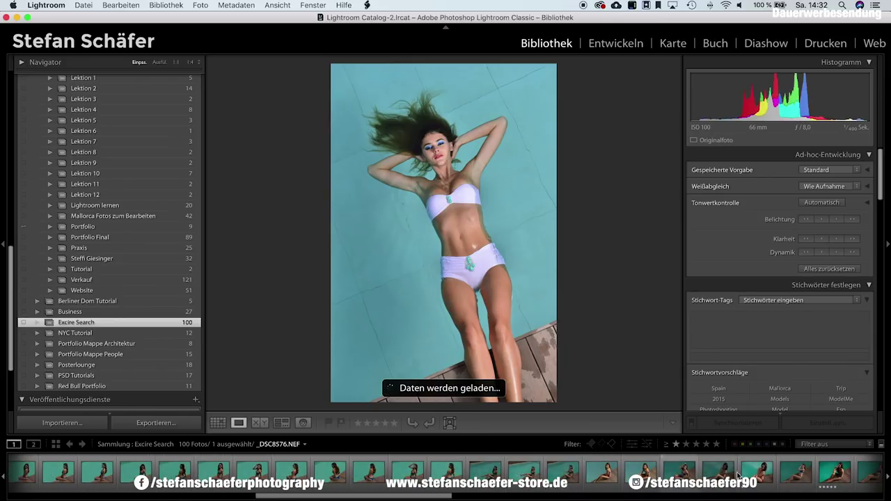
pyautogui.click(827, 475)
# Step: View the yellow bikini pool photos, ending on _DSC8765.NEF, with Excire commands listed
pyautogui.scroll(-2, 822, 475)
pyautogui.scroll(-3, 794, 475)
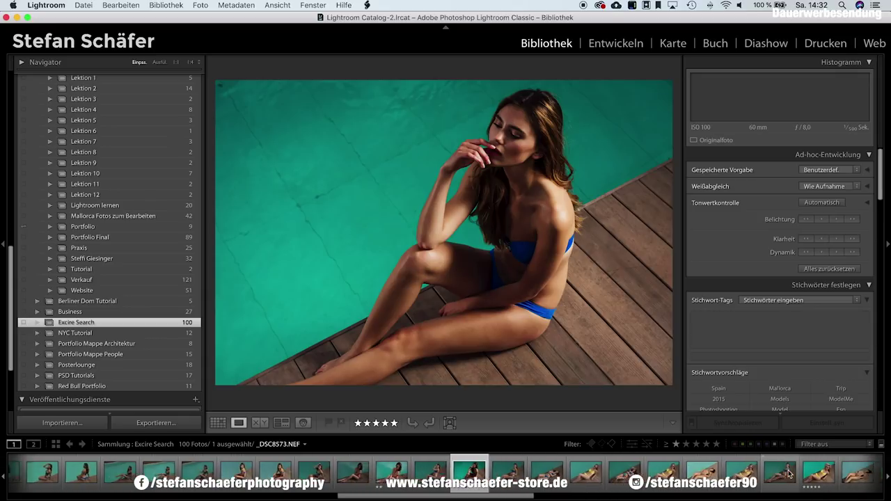
pyautogui.scroll(-2, 788, 474)
pyautogui.click(747, 473)
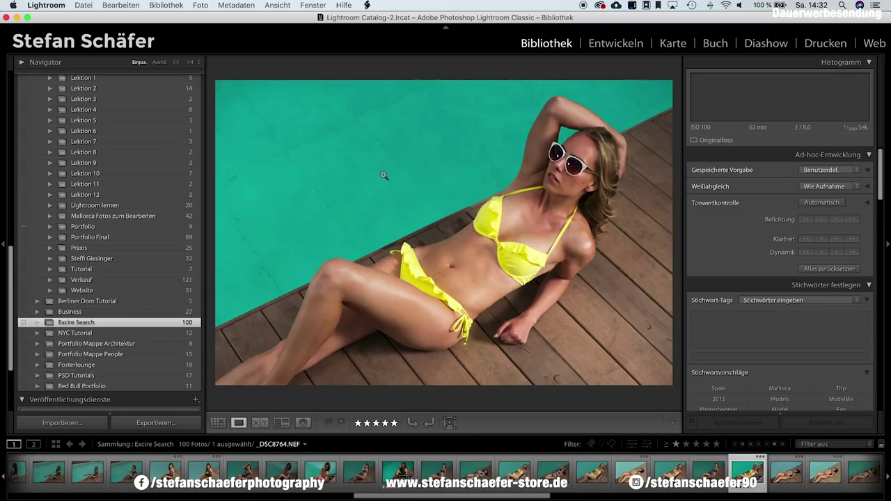
pyautogui.scroll(-1, 740, 481)
pyautogui.scroll(-1, 680, 474)
pyautogui.scroll(-3, 680, 473)
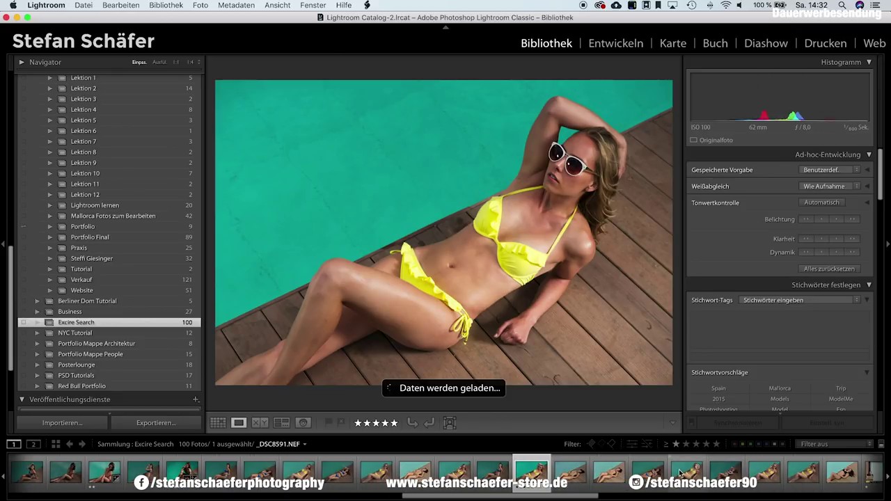
pyautogui.click(680, 474)
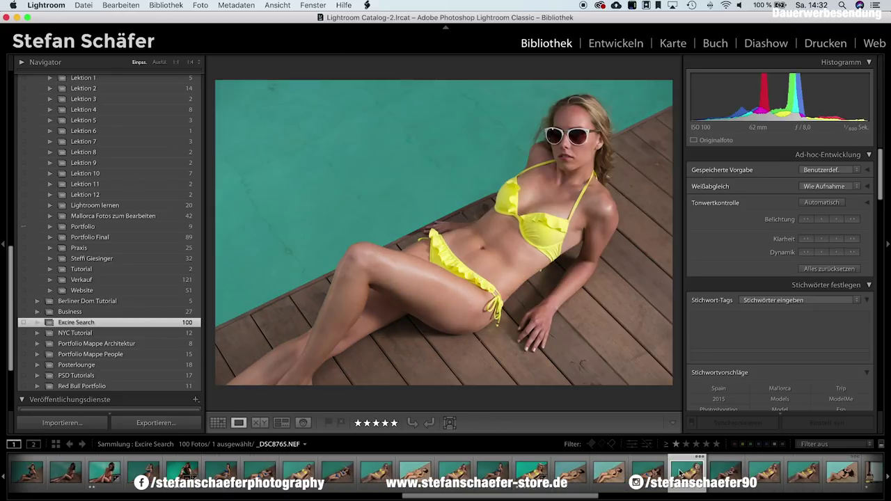
pyautogui.click(167, 4)
pyautogui.moveTo(192, 340)
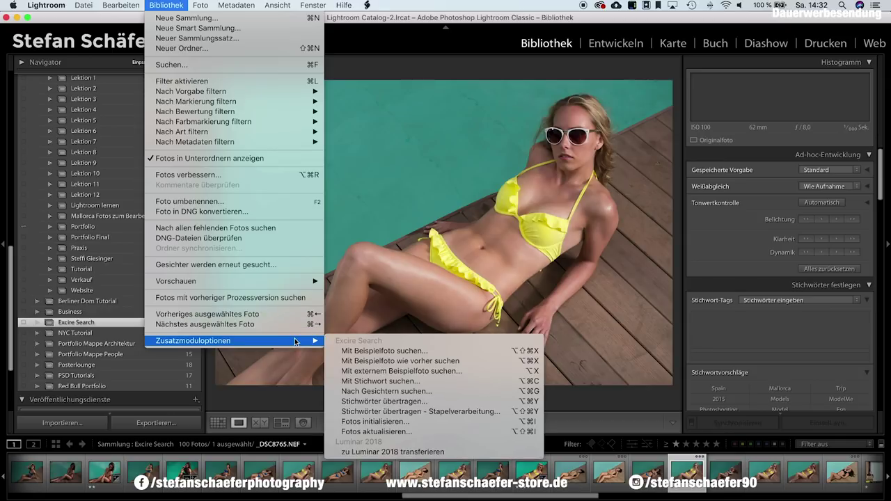
# Step: Open Excire's Nach Gesichtern suchen dialog, targeting adults with 7738 matching photos
pyautogui.click(397, 392)
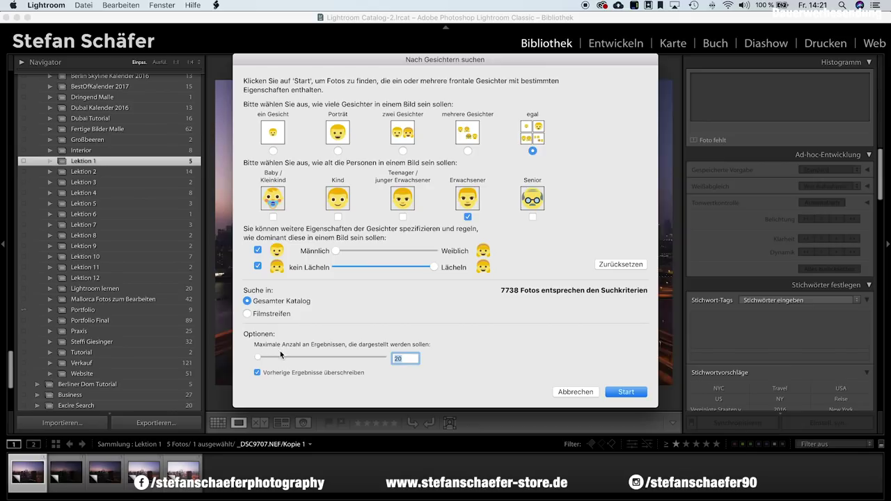
pyautogui.moveTo(259, 359); pyautogui.dragTo(261, 360)
pyautogui.moveTo(259, 360); pyautogui.dragTo(261, 360)
# Step: Run the adult face search and view the first results: teal shirt, red jersey, suit, clown
pyautogui.click(624, 393)
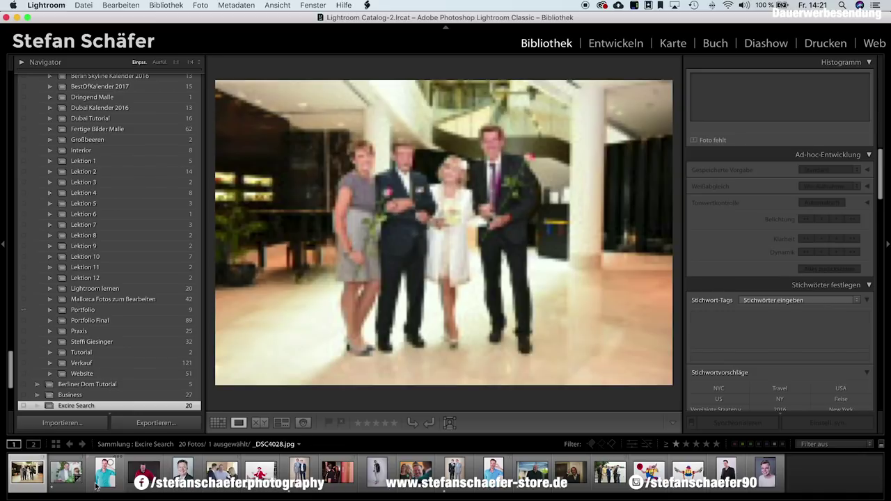
pyautogui.click(106, 473)
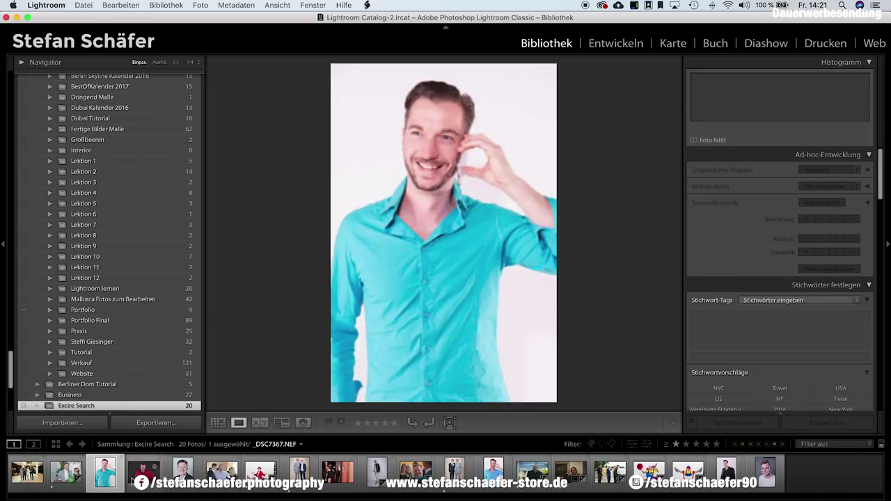
pyautogui.click(134, 478)
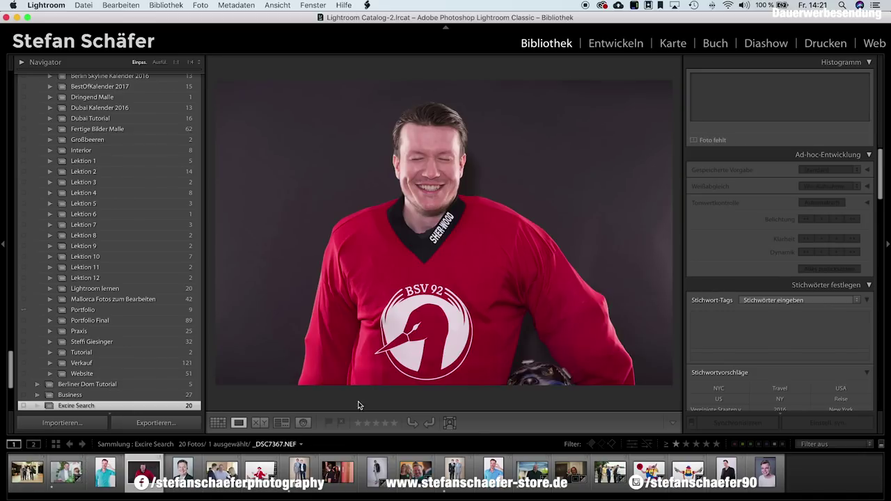
pyautogui.click(174, 477)
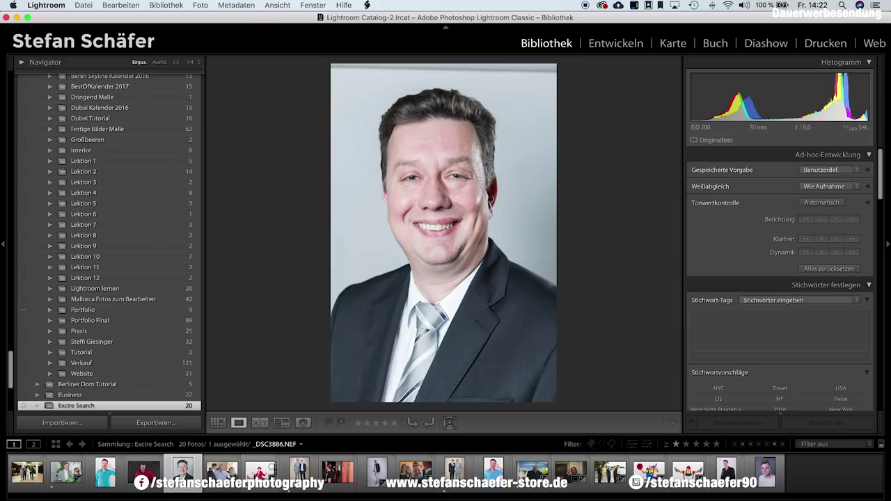
pyautogui.click(261, 475)
pyautogui.click(300, 474)
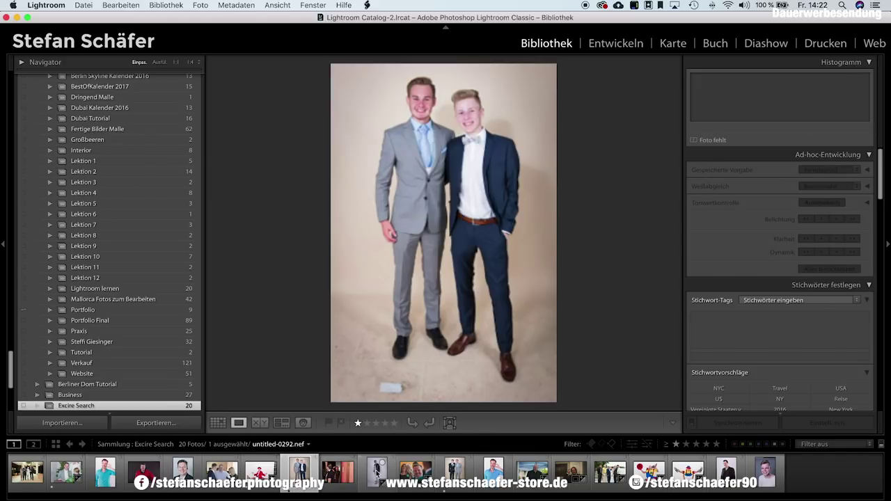
pyautogui.click(376, 470)
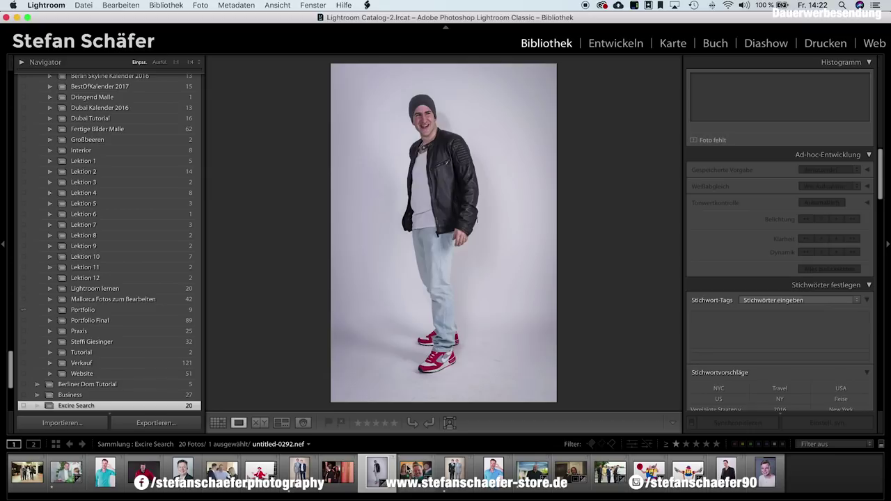
# Step: View the remaining face results, from the laughing wedding guest to the man in white shirt
pyautogui.click(408, 470)
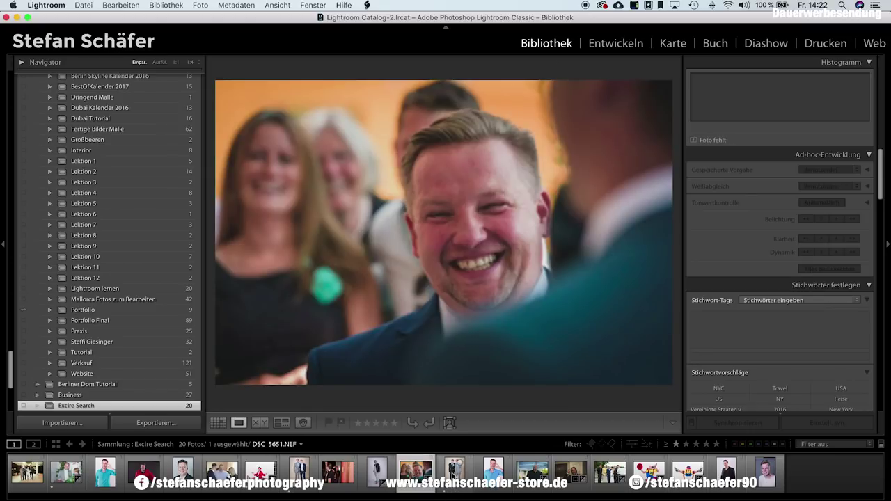
pyautogui.click(456, 474)
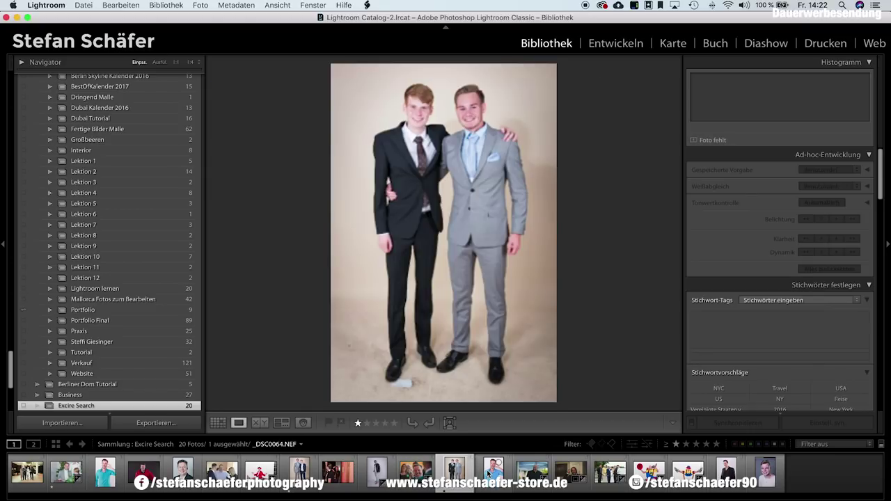
pyautogui.click(491, 474)
pyautogui.click(531, 474)
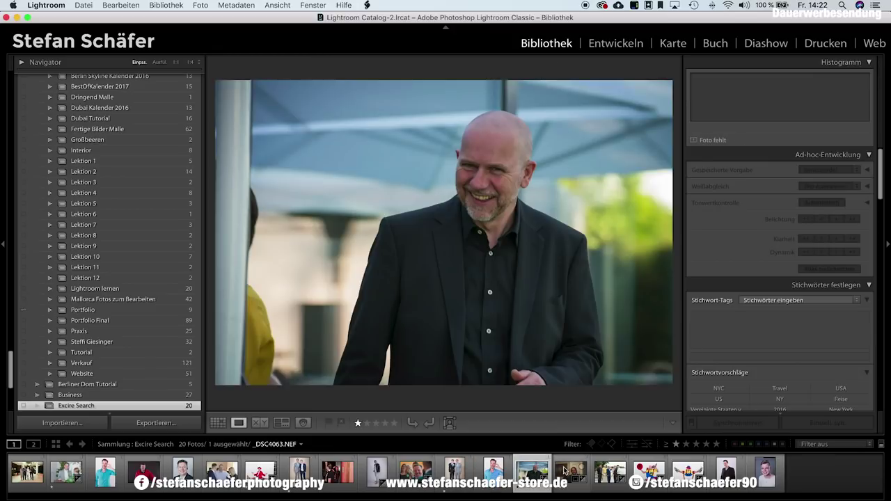
pyautogui.click(610, 473)
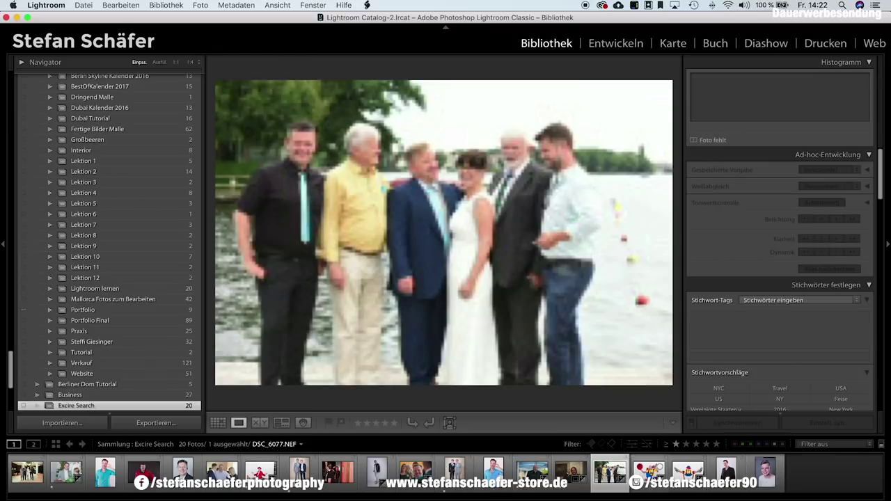
pyautogui.click(688, 474)
pyautogui.click(726, 473)
pyautogui.click(759, 475)
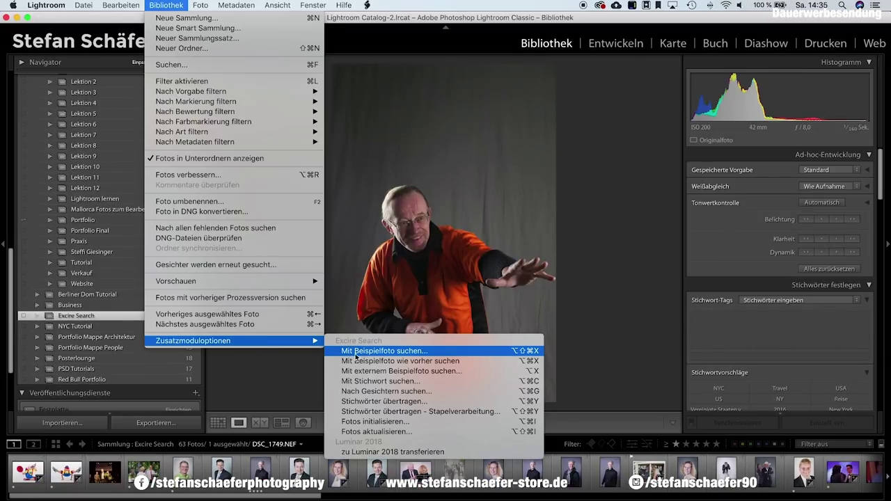
# Step: Search by keyword Architektur ▶ Brücke without cyan, returning 100 of 784 bridge photos
pyautogui.click(387, 382)
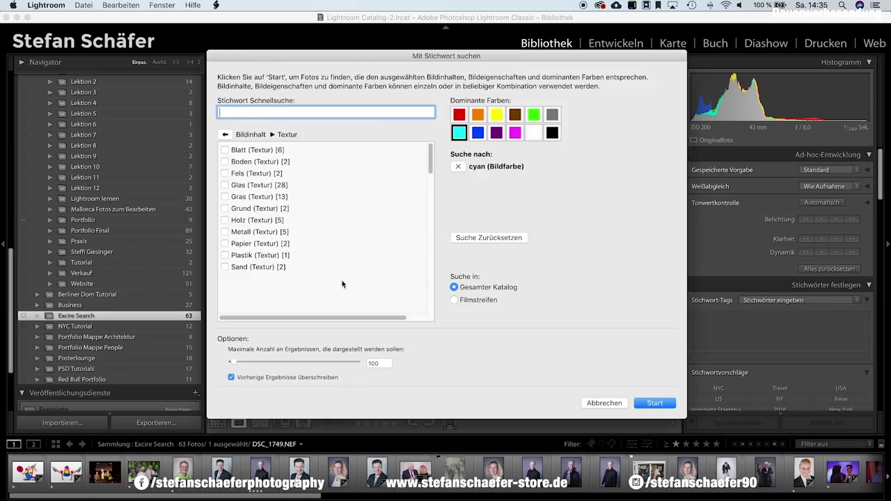
pyautogui.click(225, 135)
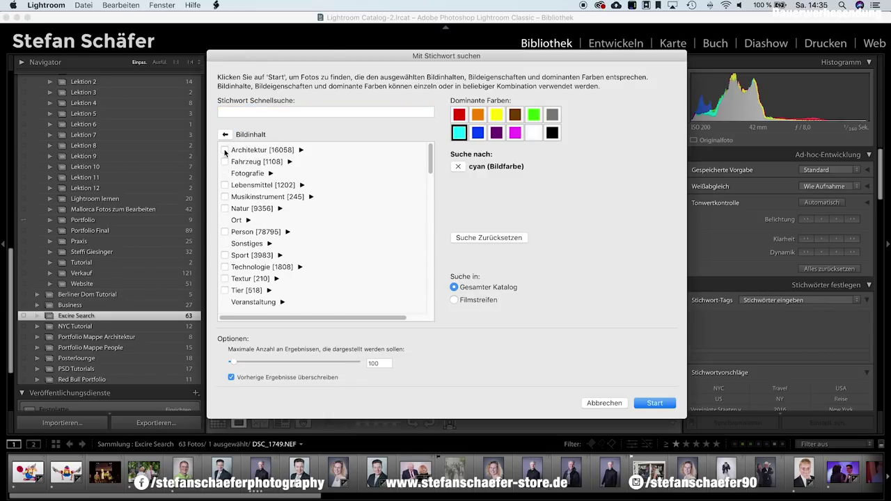
pyautogui.click(224, 151)
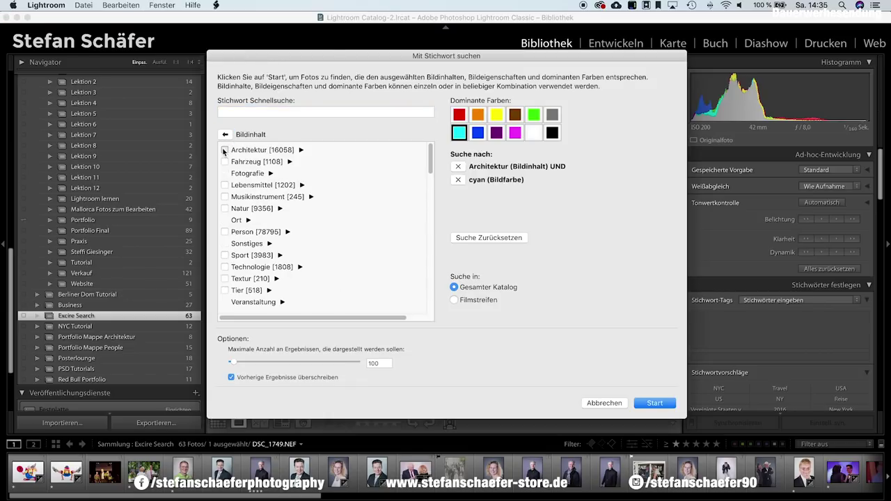
pyautogui.click(300, 150)
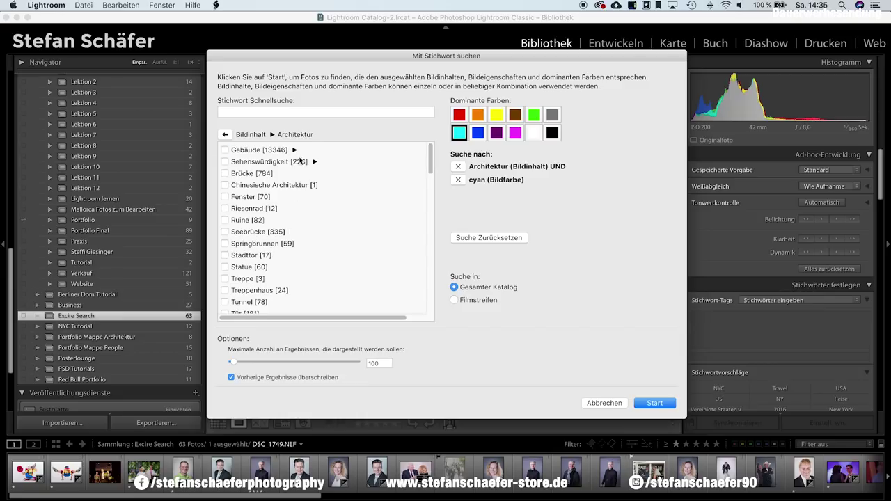
pyautogui.click(224, 174)
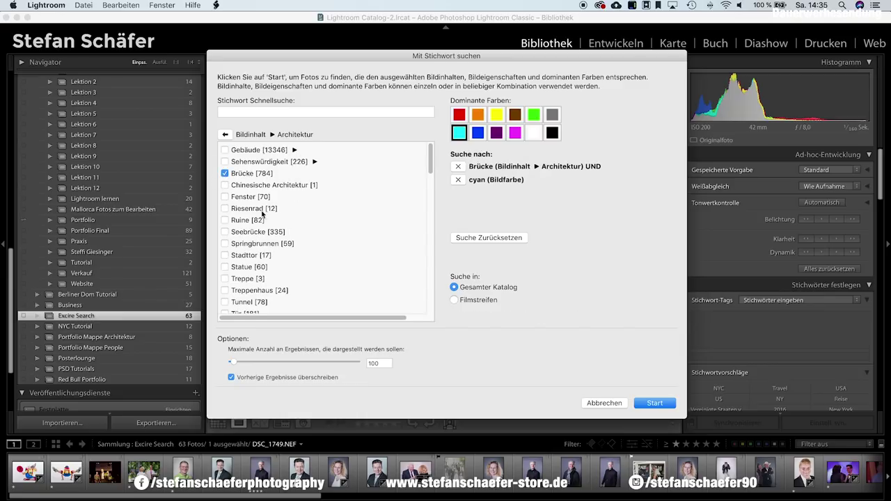
pyautogui.click(458, 180)
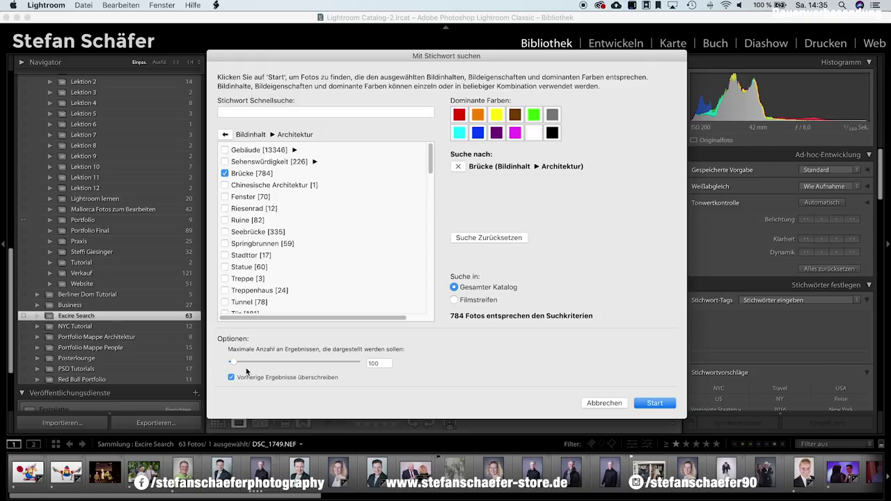
pyautogui.click(656, 404)
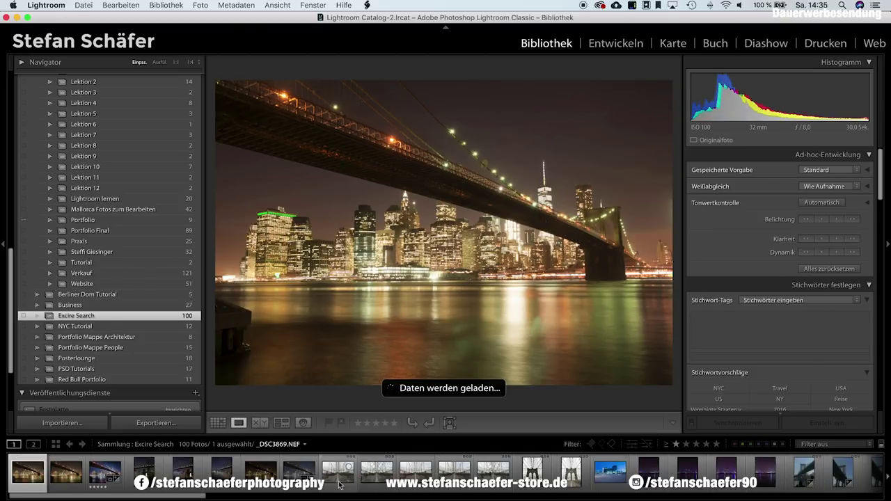
# Step: Preview the Brooklyn Bridge walkway, bridge-at-night and blue-lit glass station photos in the filmstrip
pyautogui.click(341, 484)
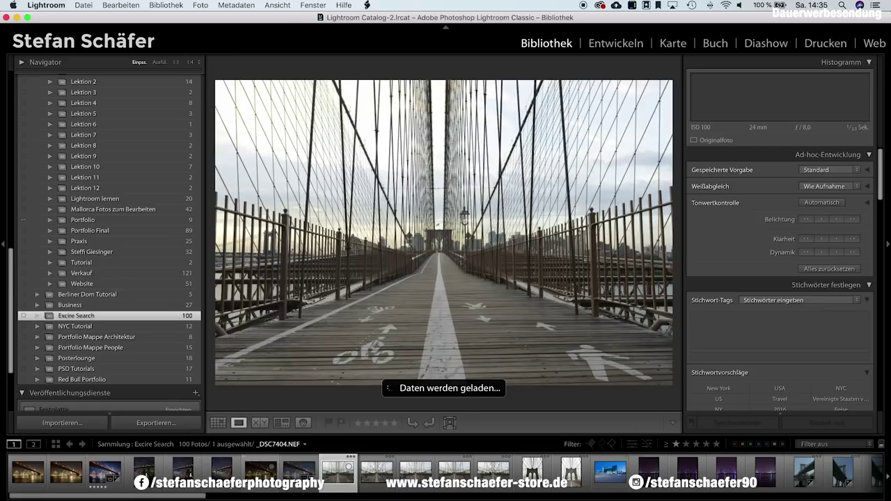
pyautogui.click(144, 472)
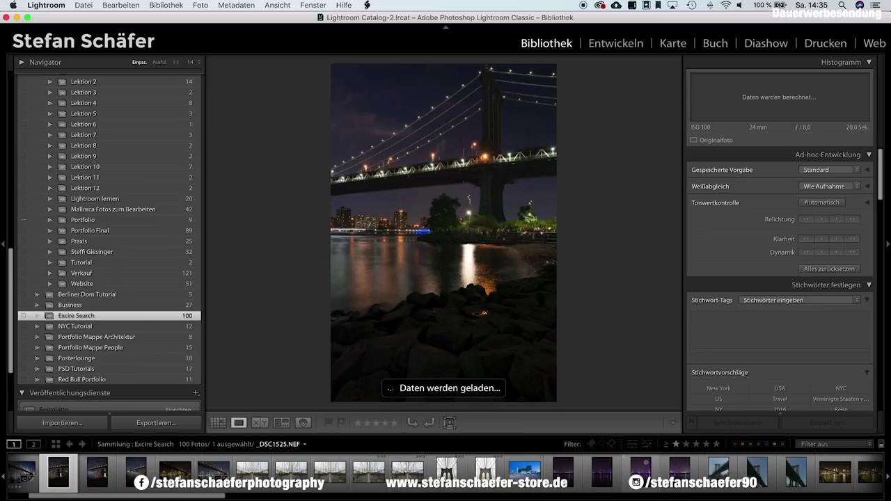
pyautogui.click(516, 484)
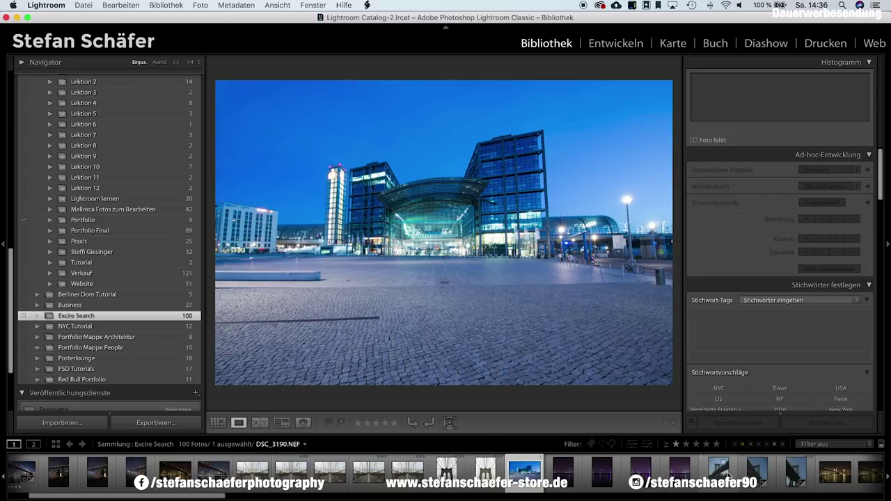
pyautogui.scroll(-3, 727, 476)
pyautogui.scroll(-3, 727, 475)
pyautogui.scroll(-3, 728, 475)
pyautogui.scroll(-2, 728, 475)
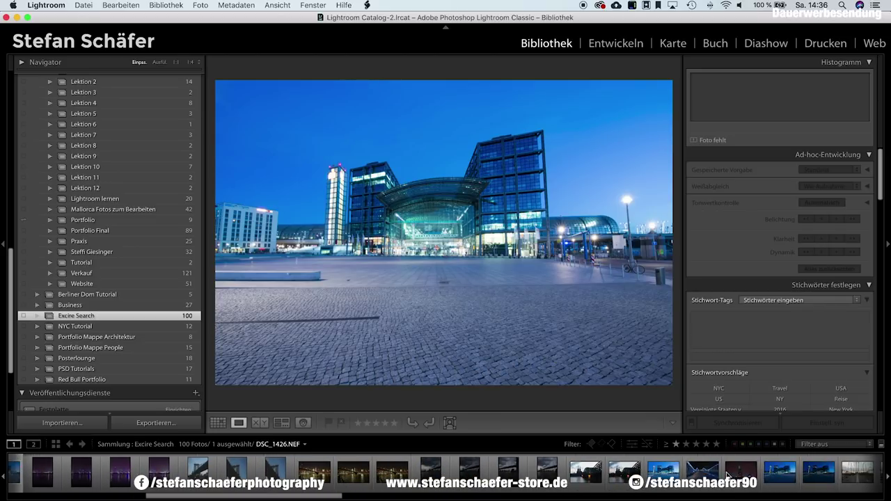
# Step: Browse the Cologne and blue-lit curving bridge photos, ending on the Cologne bridge night shot
pyautogui.click(585, 472)
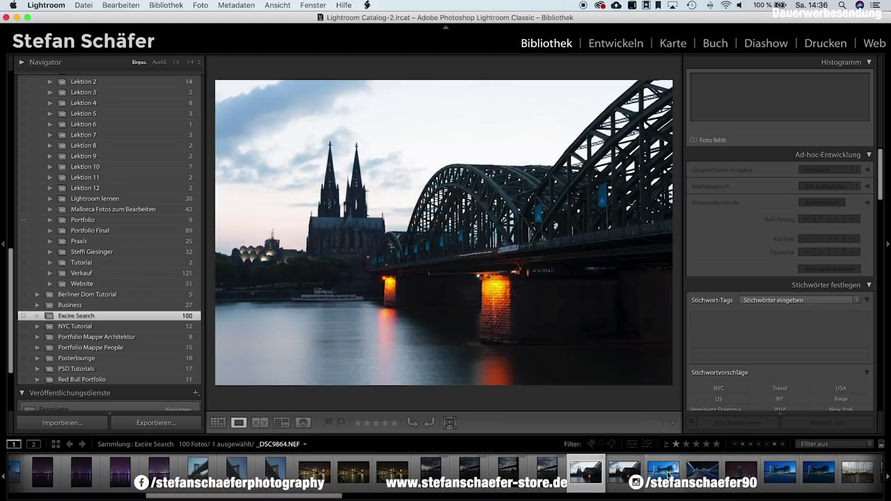
pyautogui.scroll(-1, 671, 474)
pyautogui.click(671, 473)
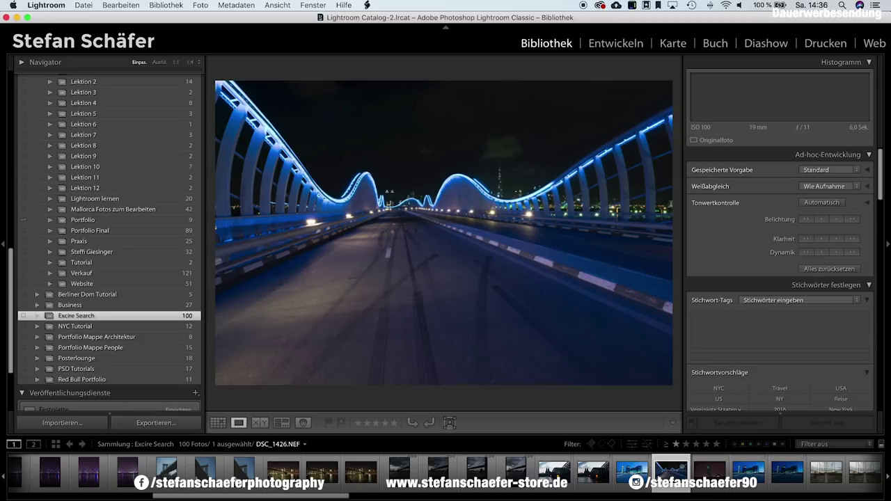
pyautogui.scroll(-2, 675, 471)
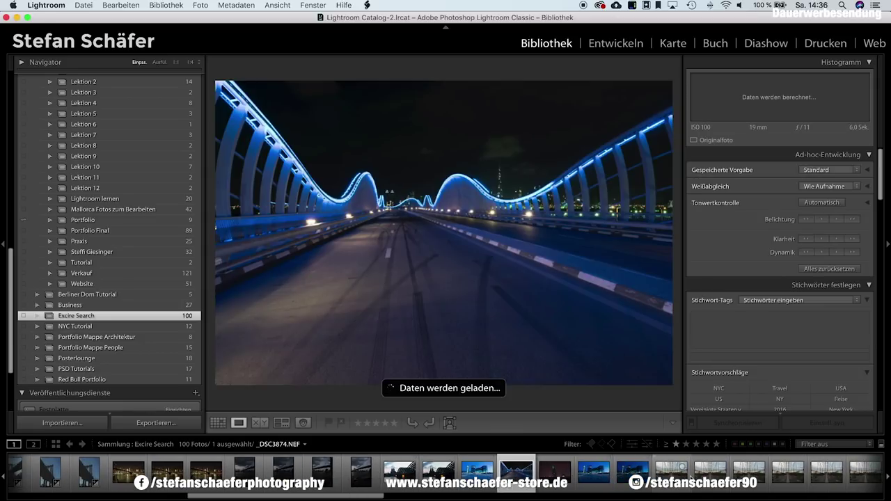
pyautogui.scroll(-3, 689, 477)
pyautogui.scroll(-3, 689, 477)
pyautogui.scroll(-3, 689, 476)
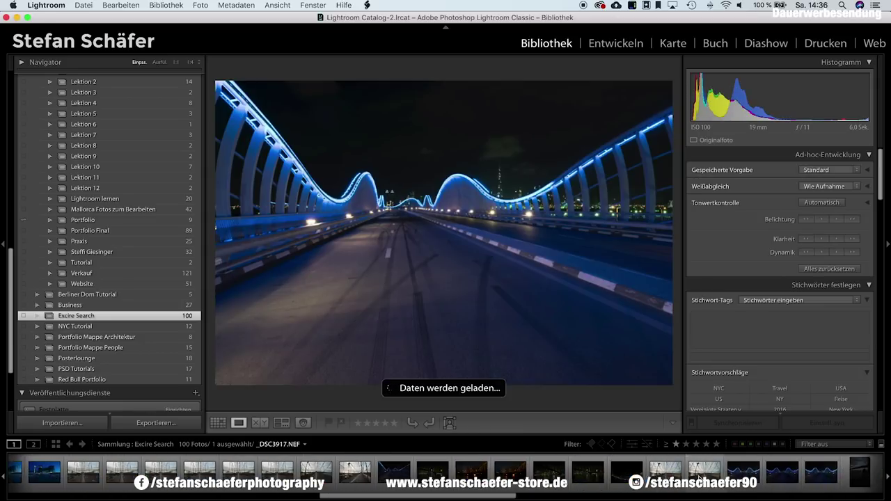
pyautogui.scroll(-3, 700, 480)
pyautogui.scroll(-3, 700, 479)
pyautogui.scroll(-3, 699, 479)
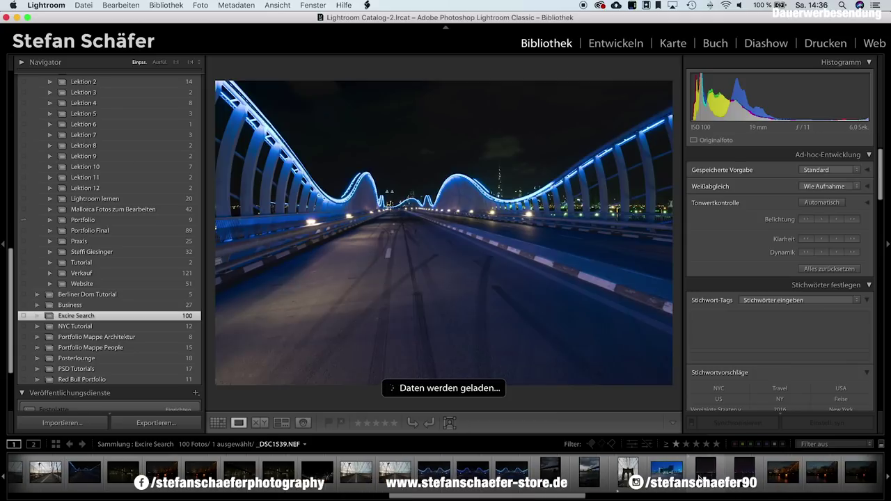
pyautogui.click(772, 479)
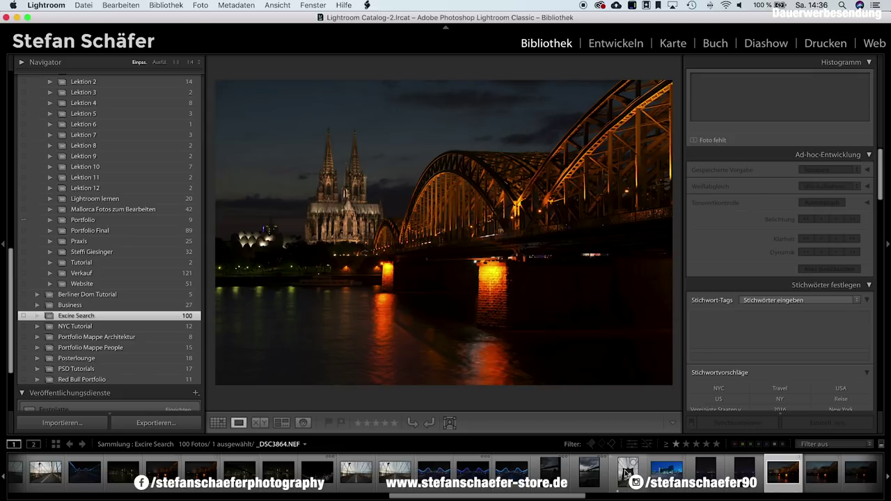
# Step: Transfer all Excire suggested keywords (Architektur, braun, Brücke, Draußen, Dunkel, schwarz, Stadt, Stadtlichter) to _DSC1920.NEF
pyautogui.click(155, 4)
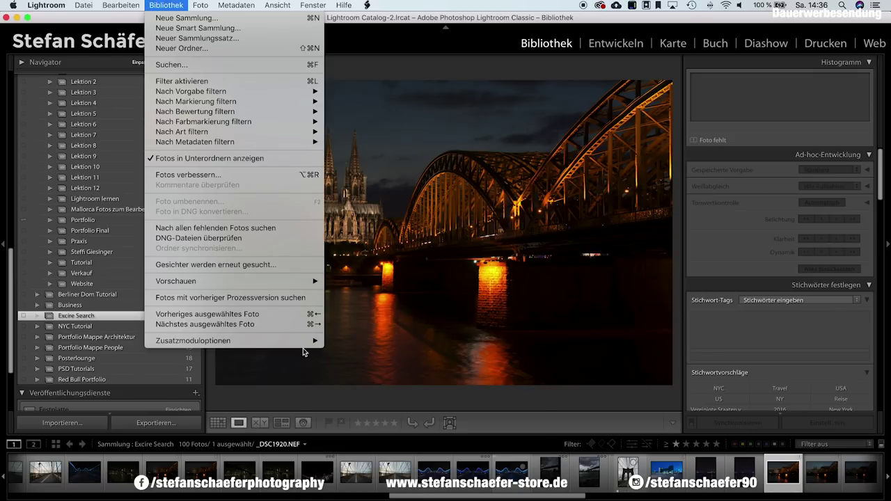
pyautogui.moveTo(193, 340)
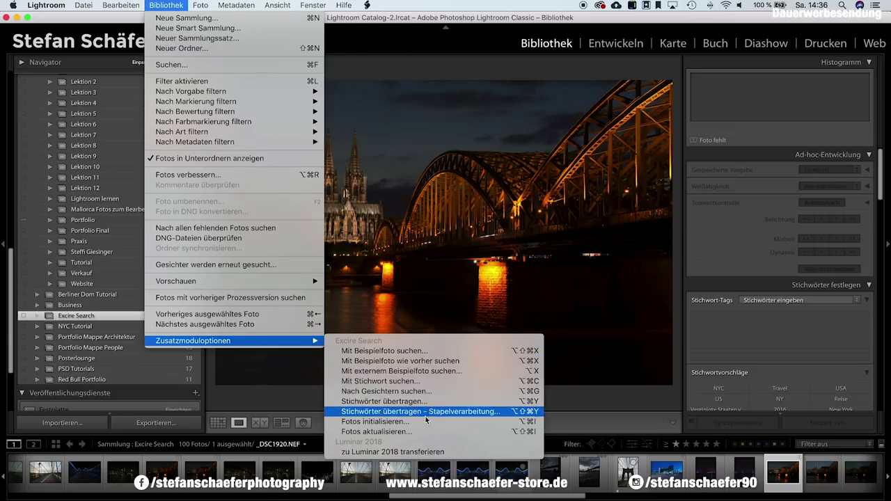
pyautogui.click(426, 405)
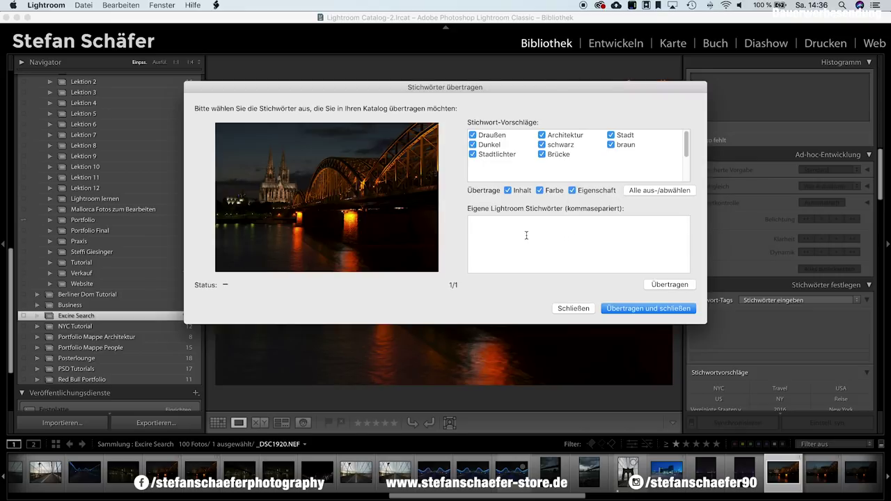
pyautogui.click(598, 232)
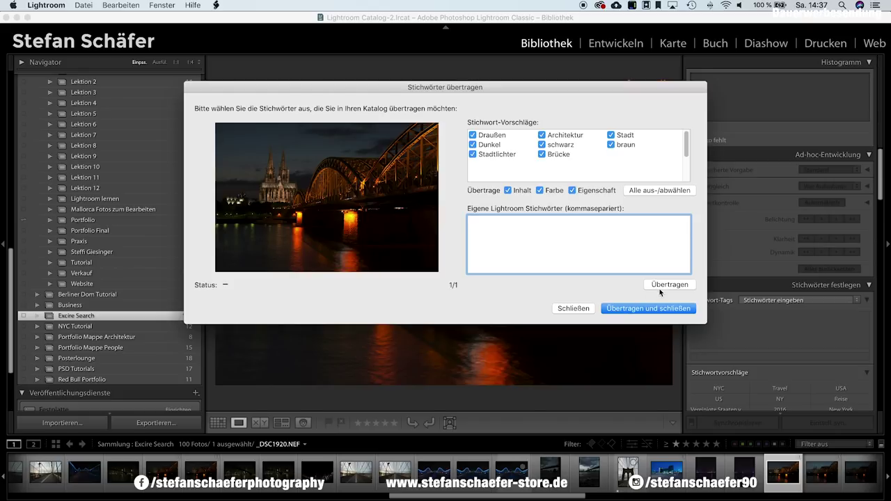
pyautogui.click(636, 311)
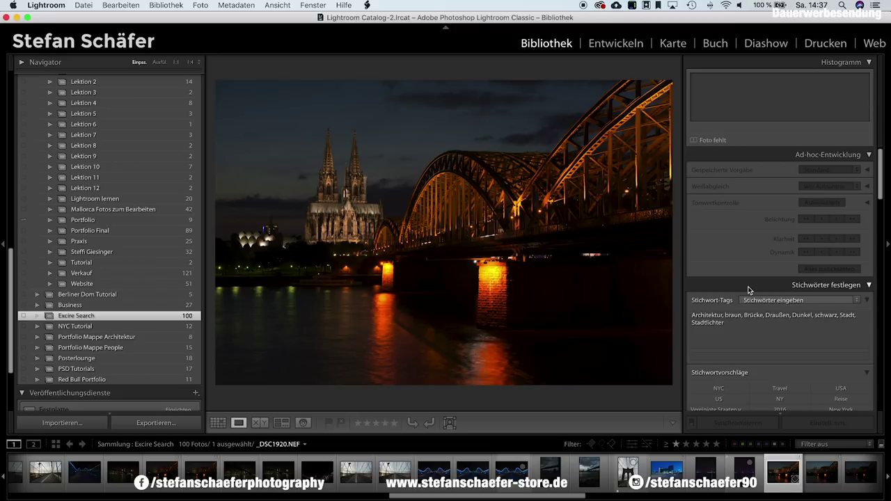
pyautogui.scroll(-5, 749, 289)
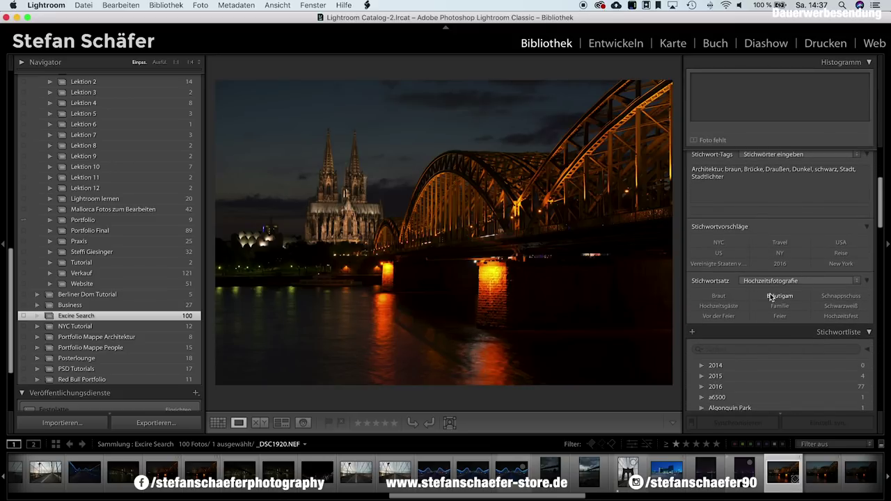
pyautogui.scroll(-3, 759, 293)
pyautogui.scroll(-3, 769, 293)
pyautogui.scroll(-3, 769, 293)
pyautogui.scroll(-5, 769, 293)
pyautogui.scroll(-5, 769, 293)
pyautogui.scroll(-3, 768, 293)
pyautogui.scroll(-3, 768, 293)
pyautogui.scroll(5, 769, 297)
pyautogui.scroll(10, 766, 296)
pyautogui.scroll(10, 764, 294)
pyautogui.scroll(-1, 763, 295)
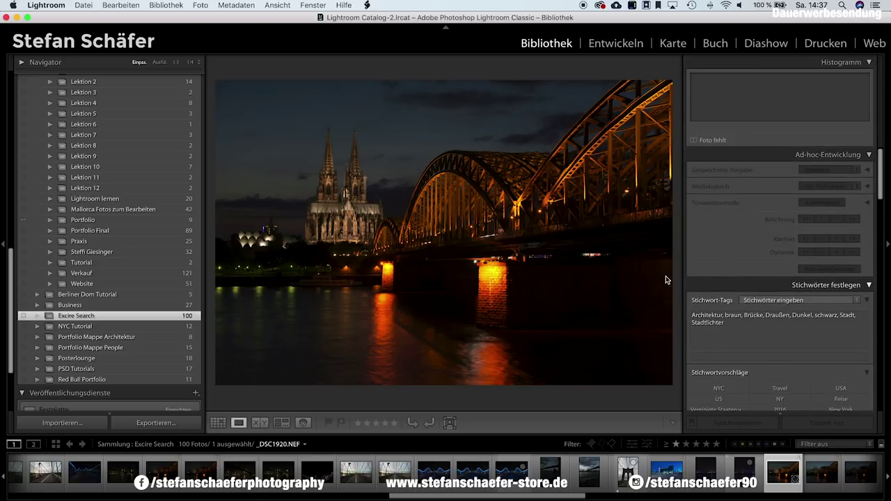